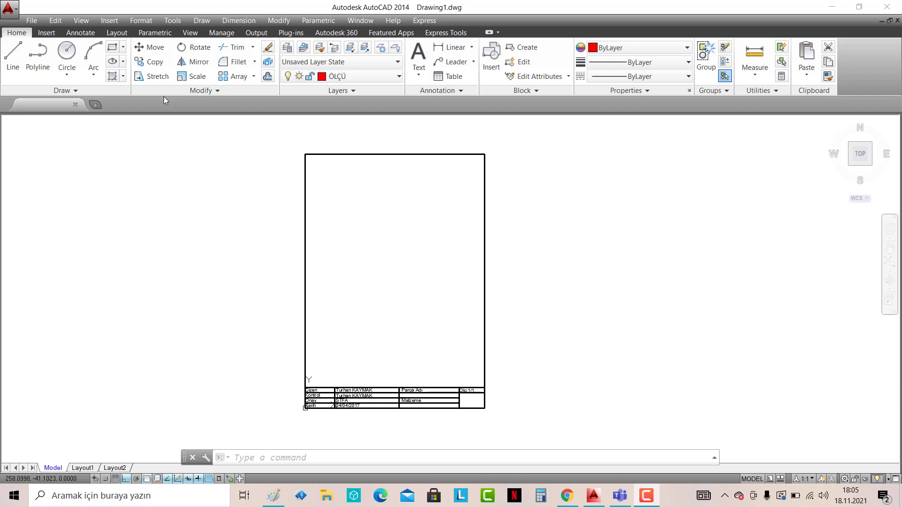
# Step: Check the layer list and the Annotate tools, then return to the main drawing tools
pyautogui.click(356, 77)
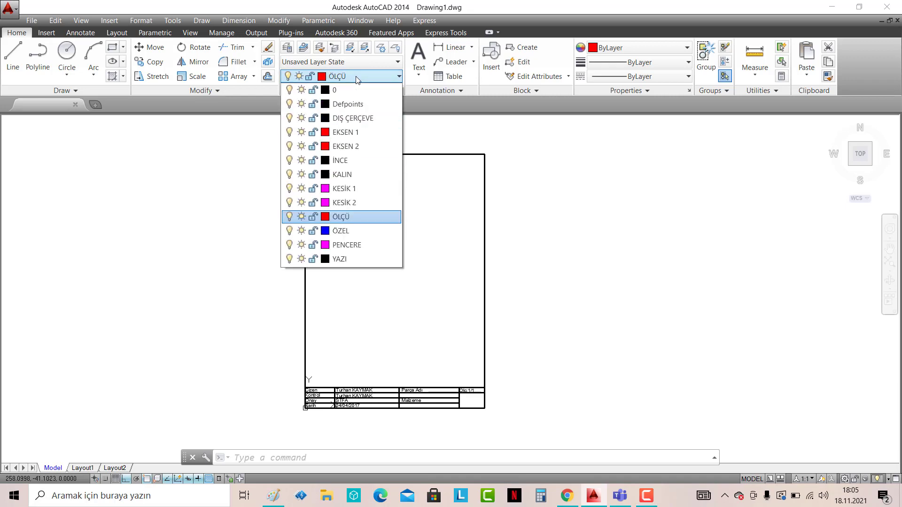
pyautogui.click(356, 78)
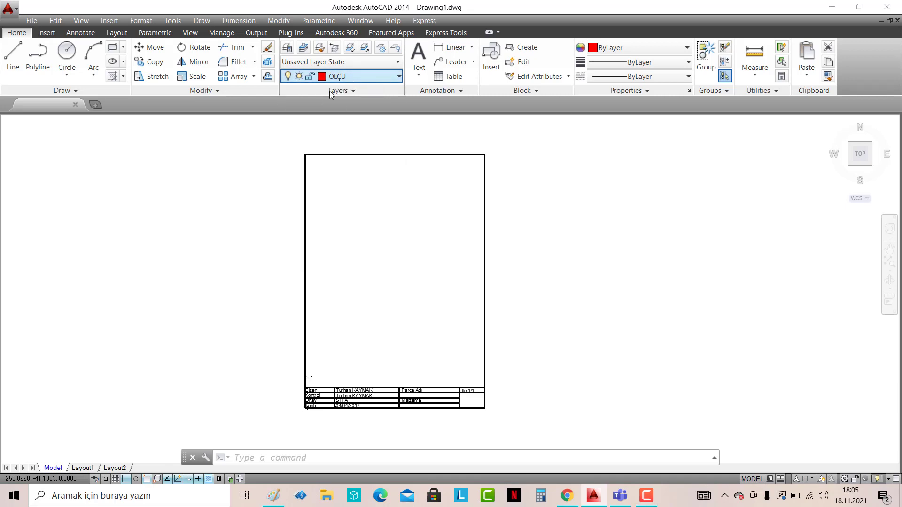
pyautogui.click(80, 32)
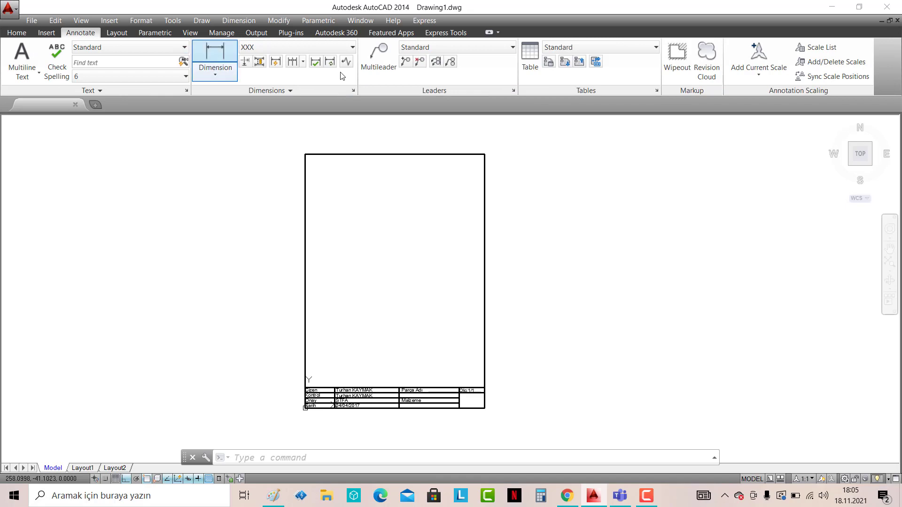
pyautogui.click(16, 32)
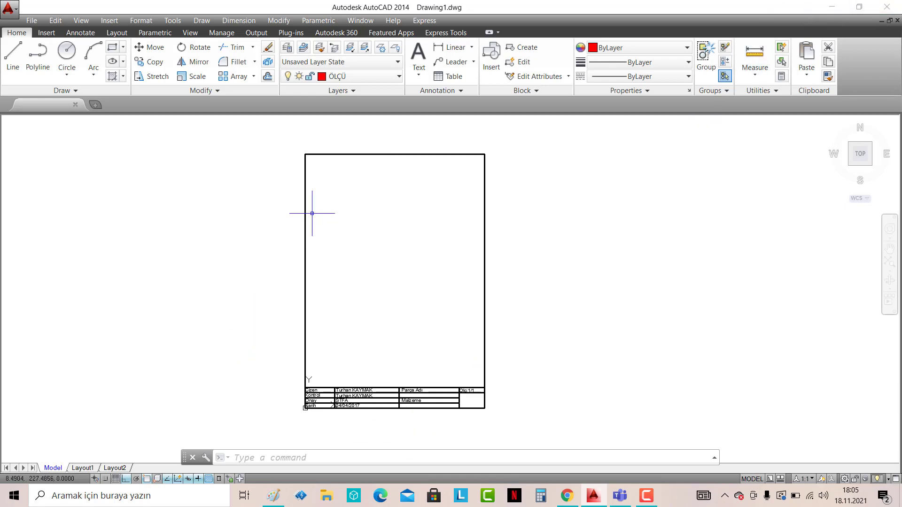
# Step: Copy the whole frame and title block from its top-left corner to the original's top-right corner
pyautogui.click(149, 62)
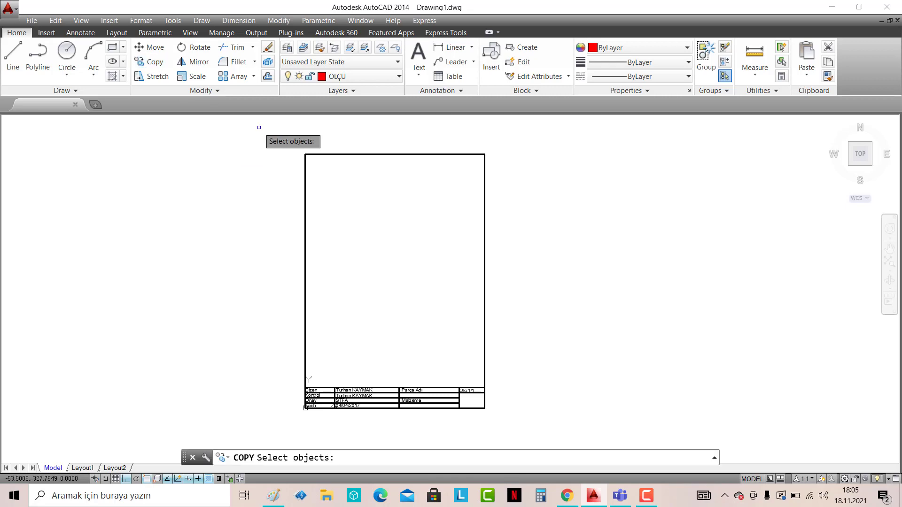
pyautogui.click(259, 128)
pyautogui.click(519, 439)
pyautogui.press('Return')
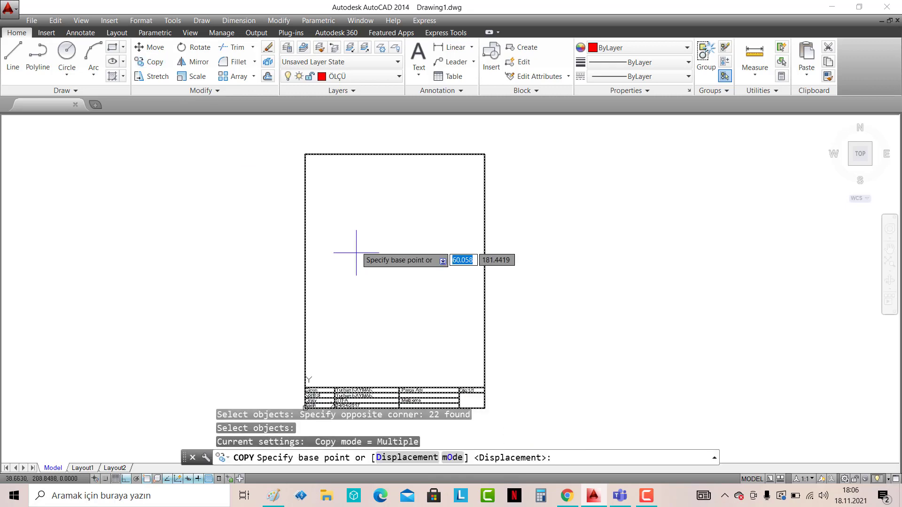
pyautogui.click(305, 154)
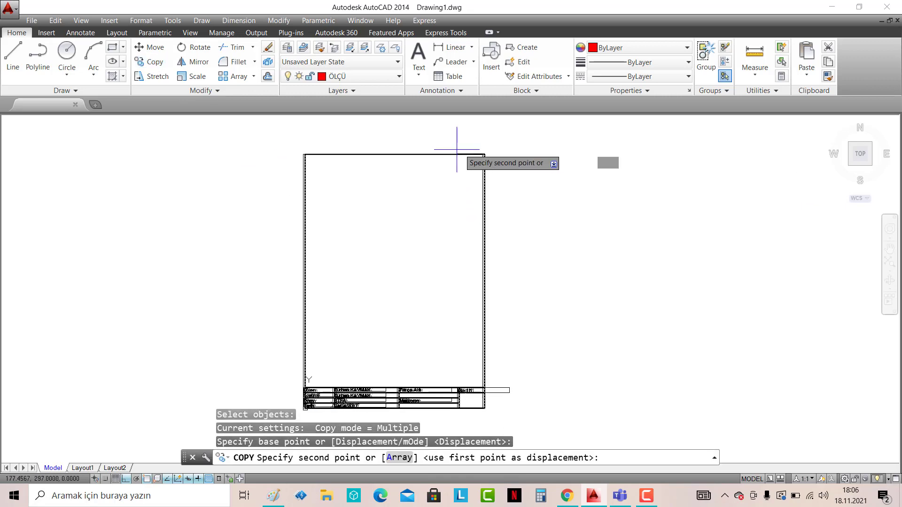
pyautogui.click(484, 154)
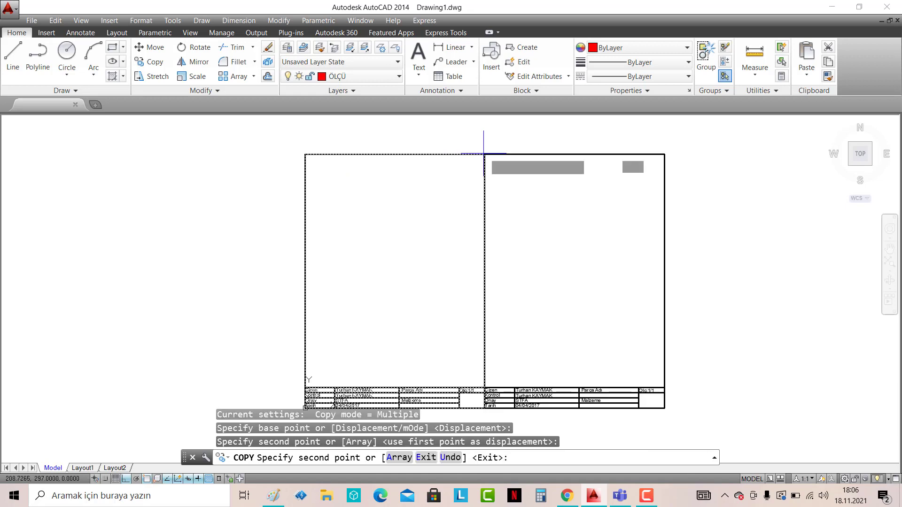
pyautogui.press('Escape')
pyautogui.click(233, 48)
# Step: Trim away the middle vertical line between the two frames
pyautogui.press('Return')
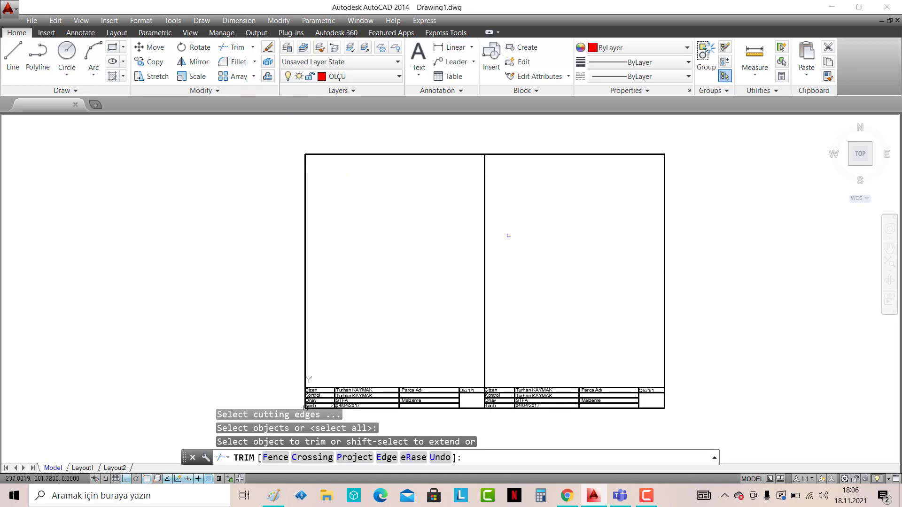
pyautogui.click(545, 288)
pyautogui.click(459, 234)
pyautogui.press('Escape')
# Step: Erase the left title block and its leftover Tarih text
pyautogui.moveTo(431, 343); pyautogui.dragTo(438, 247, button='middle')
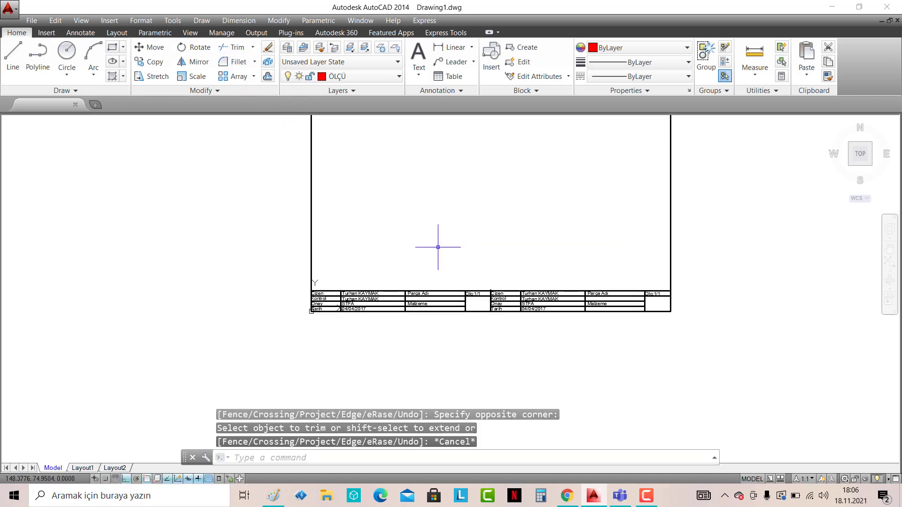
pyautogui.scroll(4, 438, 247)
pyautogui.click(521, 359)
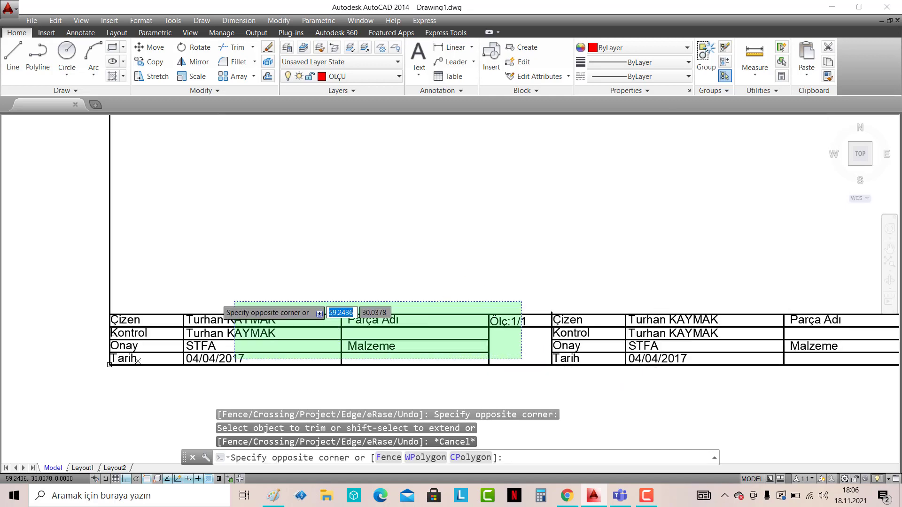
pyautogui.click(138, 276)
pyautogui.press('Delete')
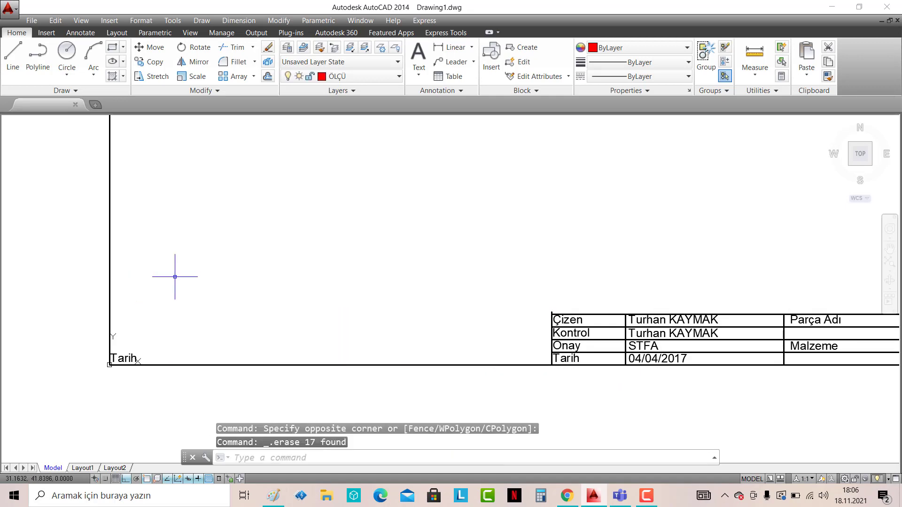
pyautogui.click(128, 358)
pyautogui.press('Delete')
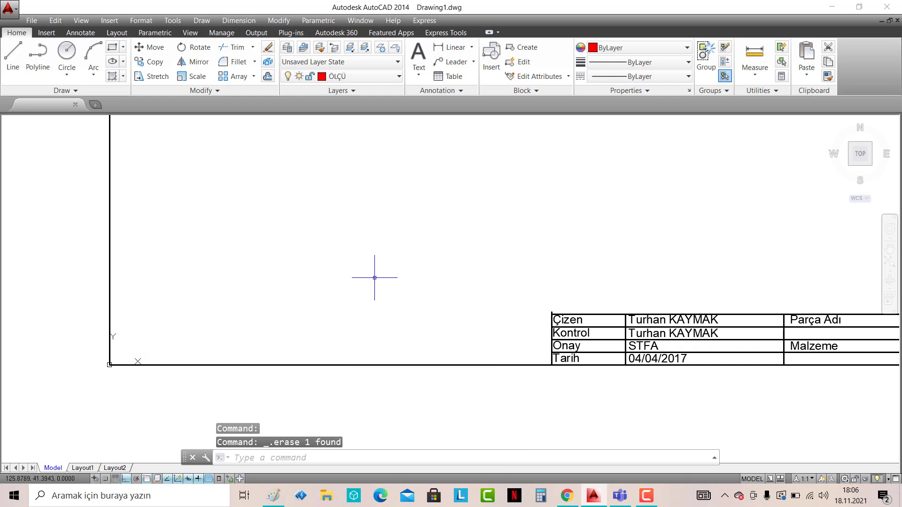
pyautogui.scroll(-3, 377, 277)
pyautogui.scroll(-2, 387, 274)
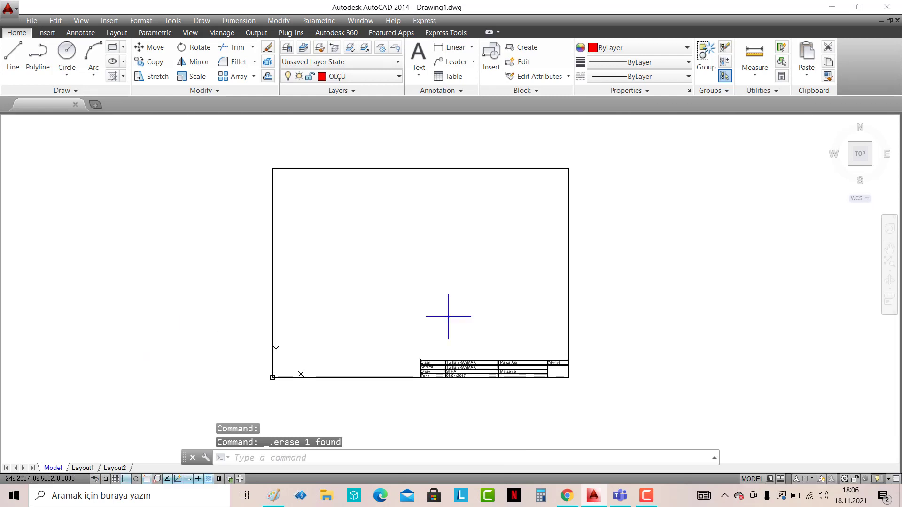
pyautogui.scroll(2, 448, 317)
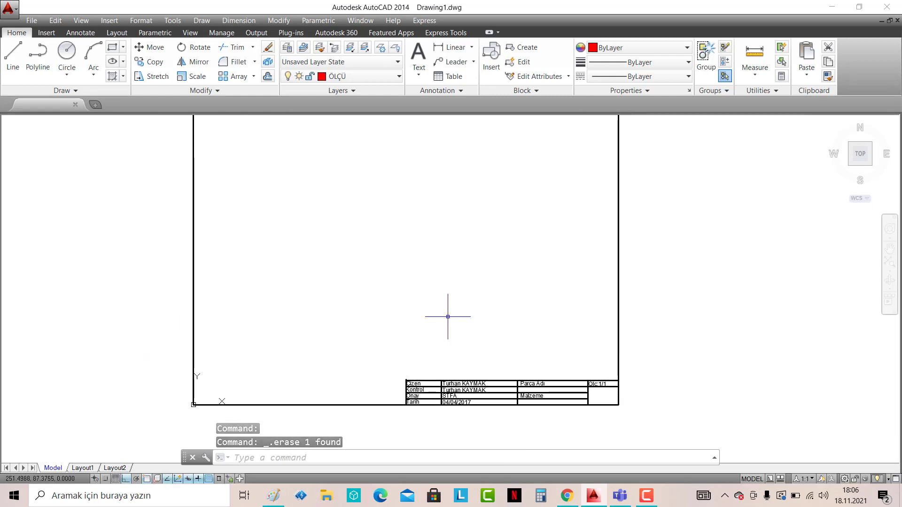
# Step: Look through the layer list and Annotate tools again, then return to the main drawing tools
pyautogui.click(360, 76)
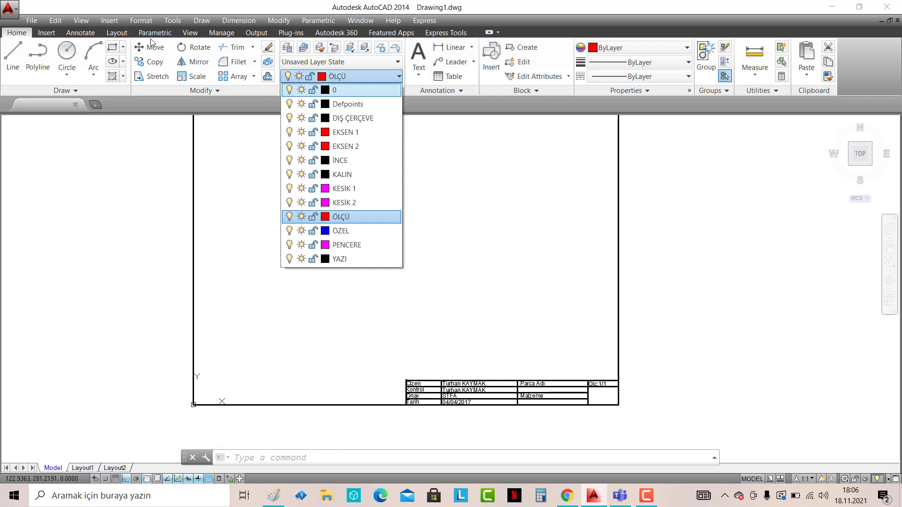
pyautogui.click(74, 36)
pyautogui.click(73, 36)
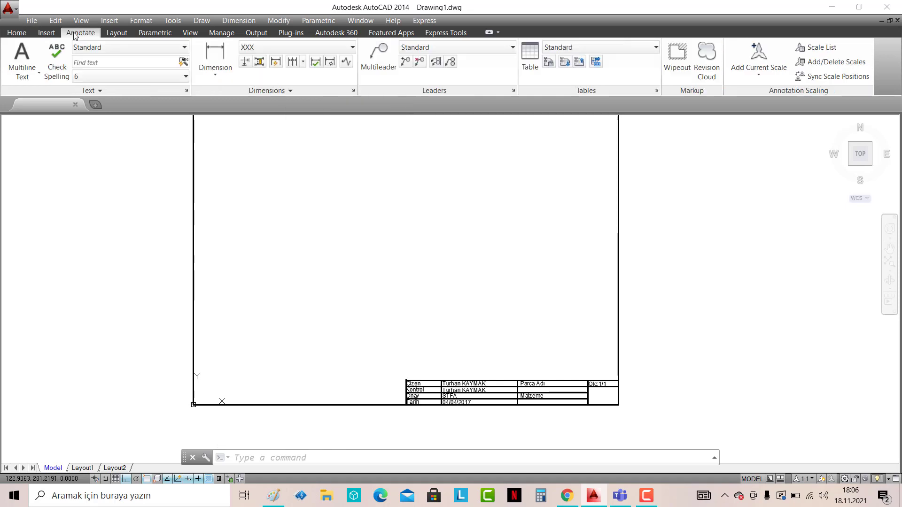
pyautogui.click(21, 35)
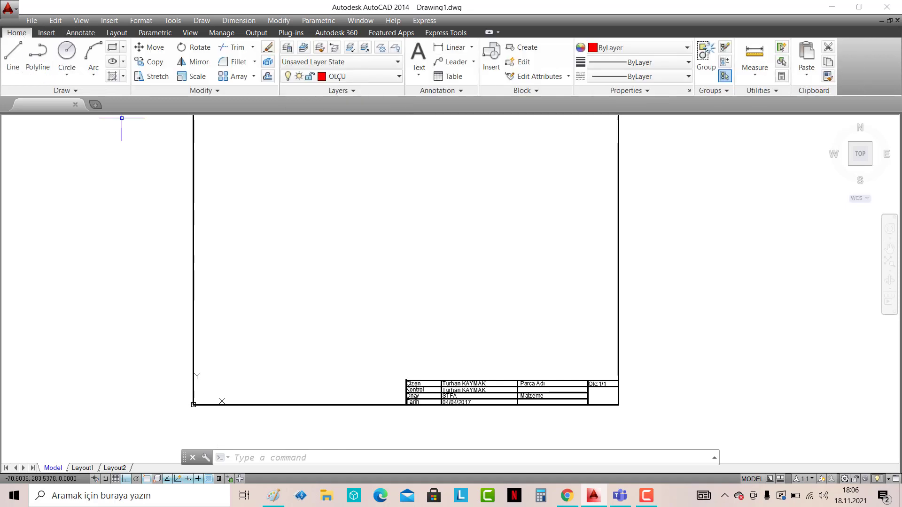
# Step: Zoom into the title block and trim lines inside a crossing window there
pyautogui.scroll(3, 392, 388)
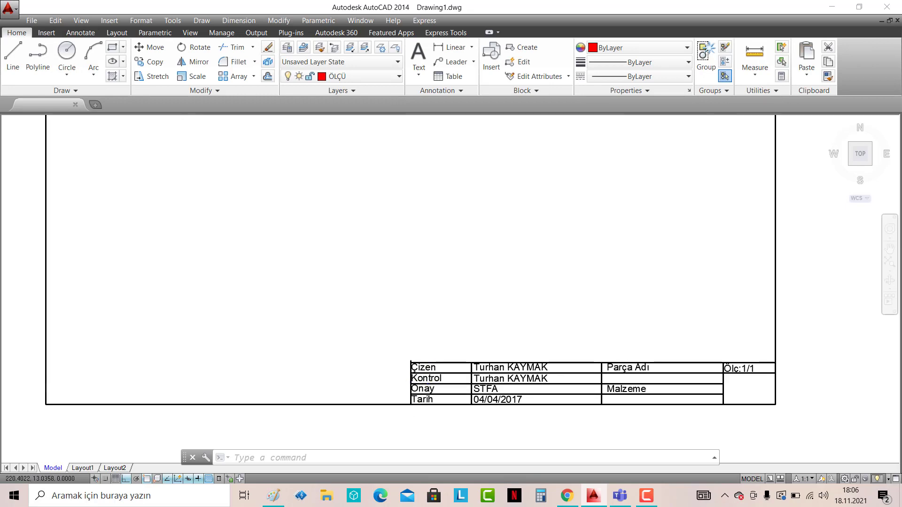
pyautogui.scroll(3, 440, 368)
pyautogui.scroll(2, 440, 368)
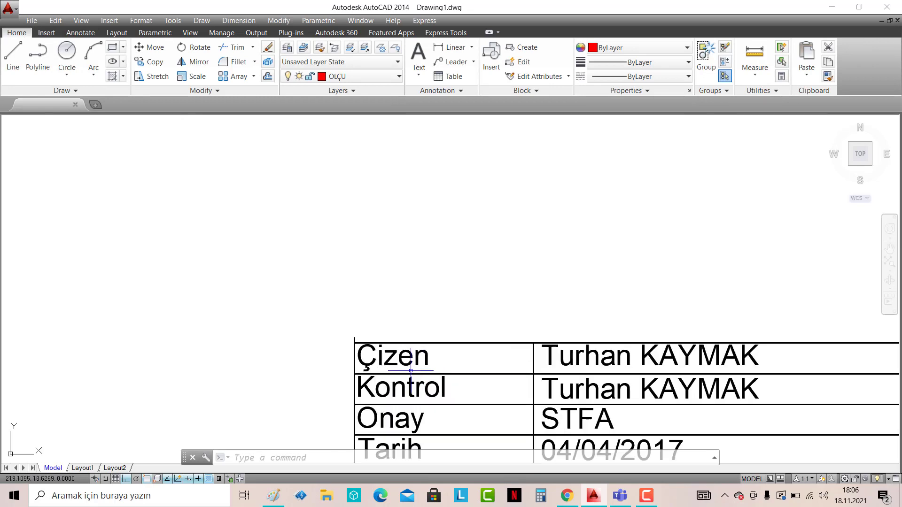
pyautogui.click(231, 48)
pyautogui.press('Return')
pyautogui.scroll(1, 361, 340)
pyautogui.scroll(2, 361, 340)
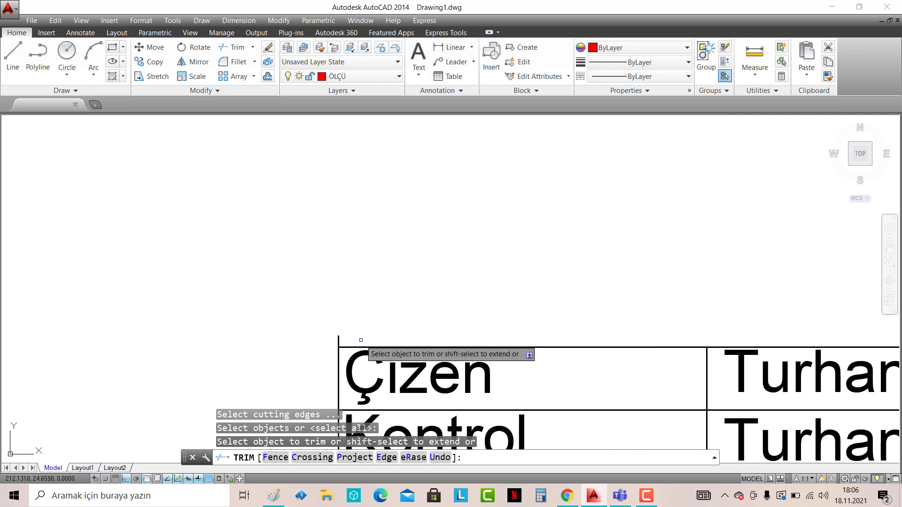
pyautogui.click(360, 340)
pyautogui.click(312, 324)
pyautogui.press('Escape')
# Step: Zoom out and recentre the whole frame, then bring up the File menu
pyautogui.scroll(-2, 358, 288)
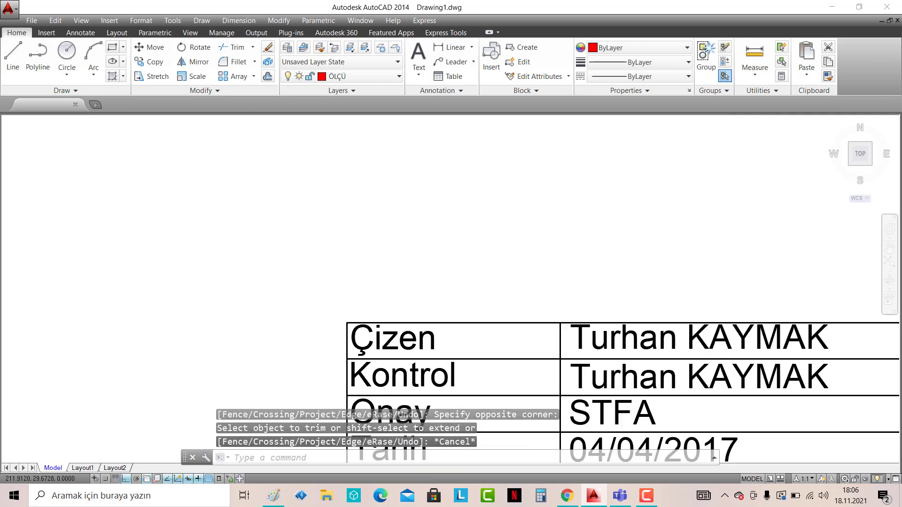
pyautogui.scroll(-3, 359, 282)
pyautogui.scroll(-2, 358, 281)
pyautogui.moveTo(328, 267); pyautogui.dragTo(380, 317, button='middle')
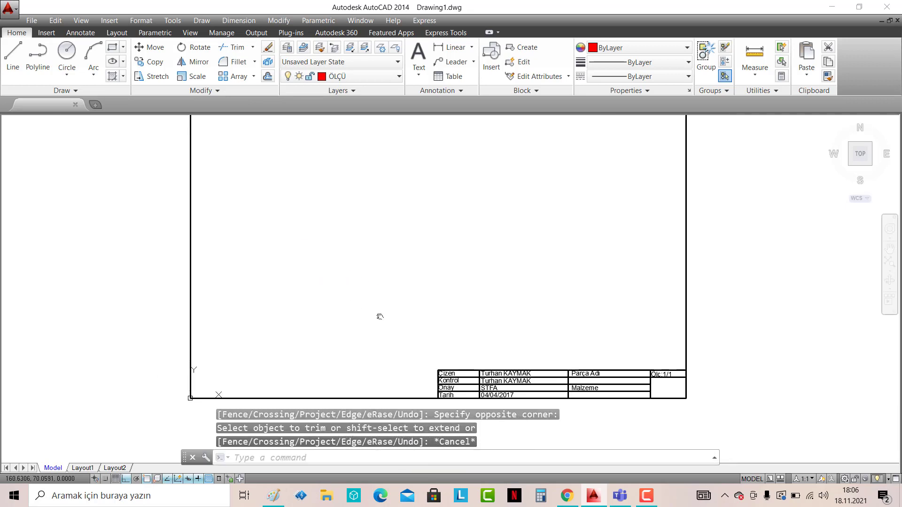
pyautogui.scroll(-1, 380, 315)
pyautogui.scroll(-1, 380, 300)
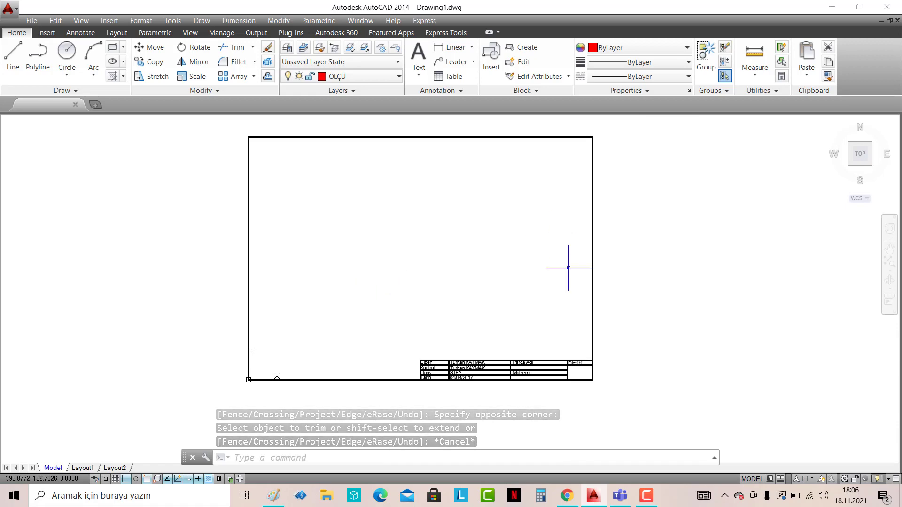
pyautogui.click(32, 20)
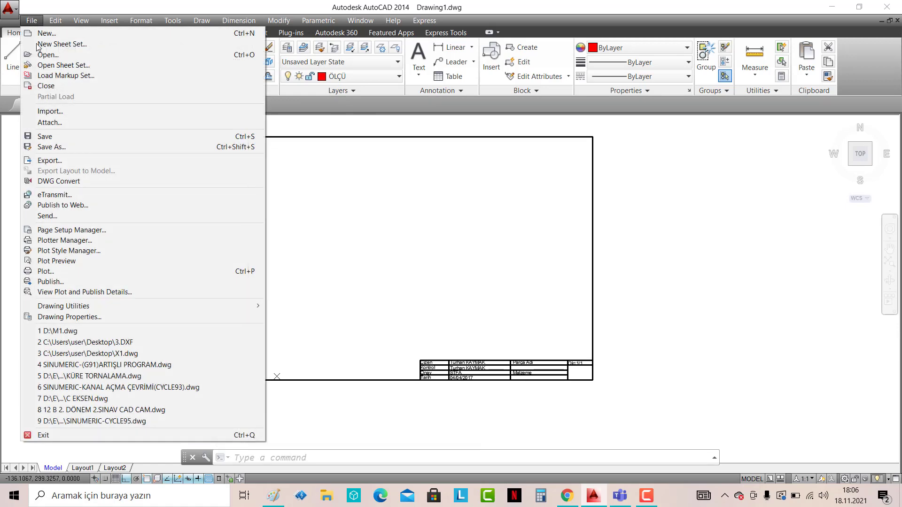
# Step: Save the drawing as template A3.dwt on the Desktop, accepting the metric template options
pyautogui.click(60, 148)
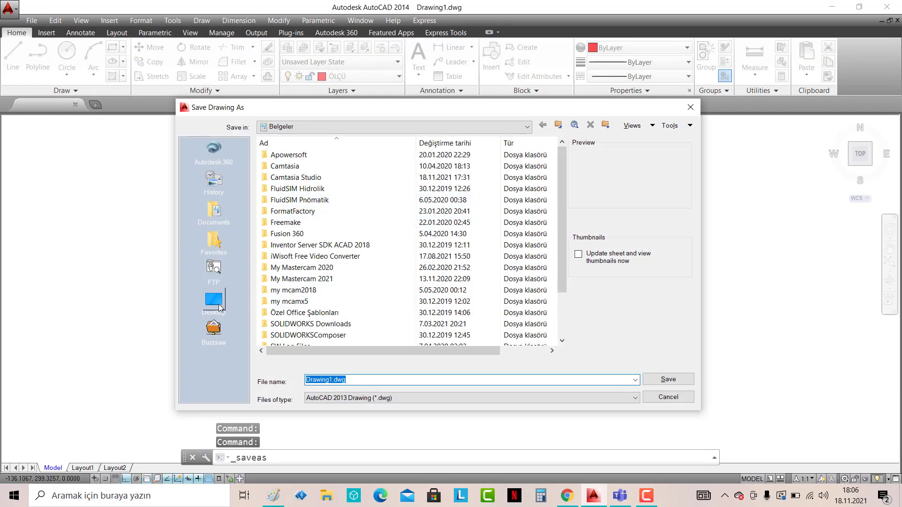
pyautogui.click(215, 301)
pyautogui.click(392, 400)
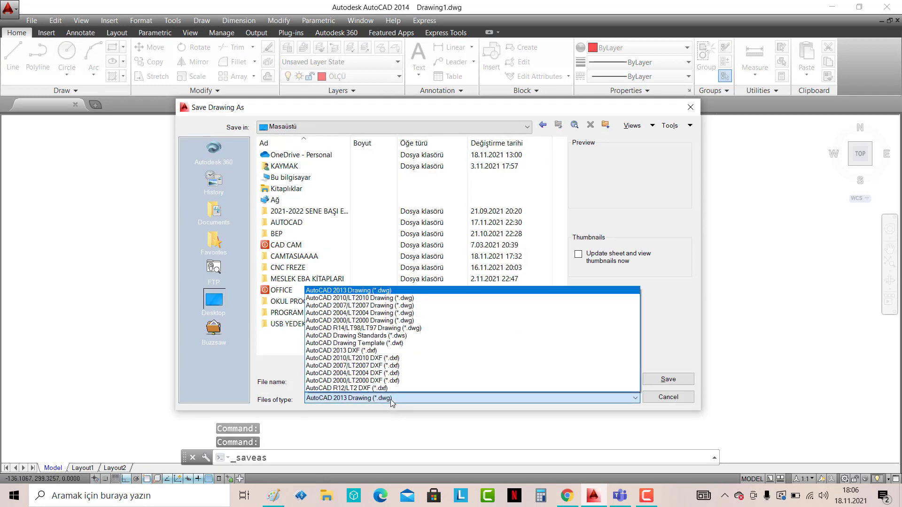
pyautogui.click(379, 344)
pyautogui.click(214, 302)
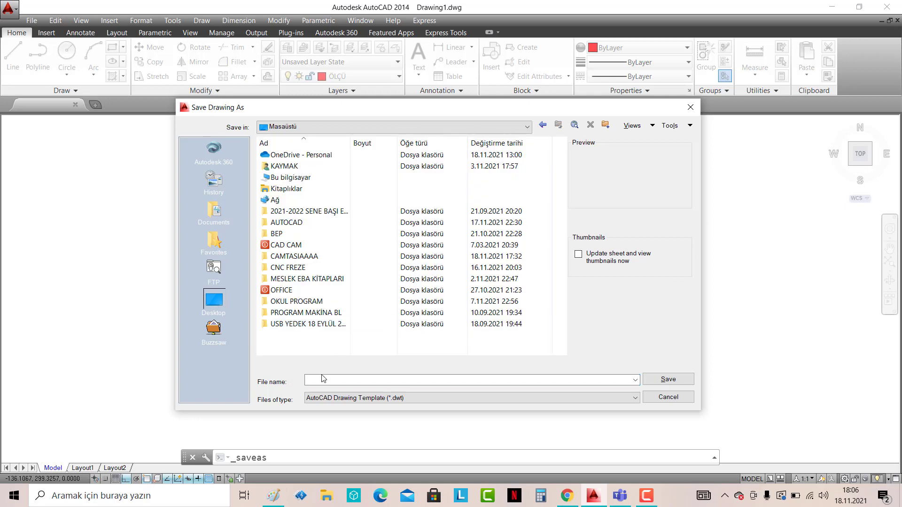
pyautogui.write('A')
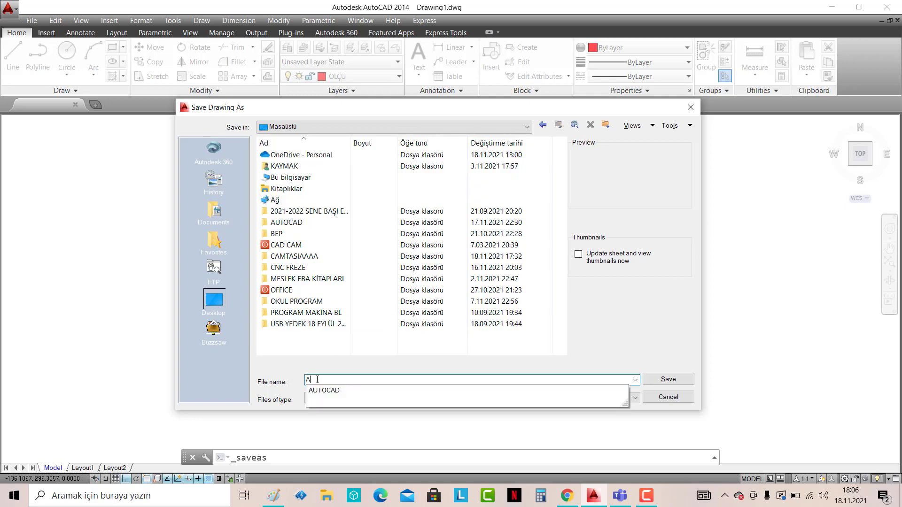
pyautogui.write('3')
pyautogui.click(668, 379)
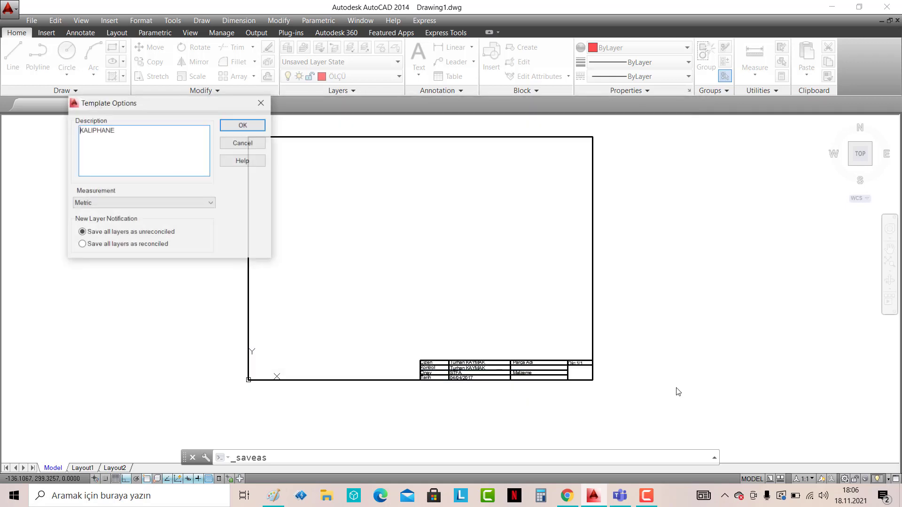
pyautogui.click(239, 126)
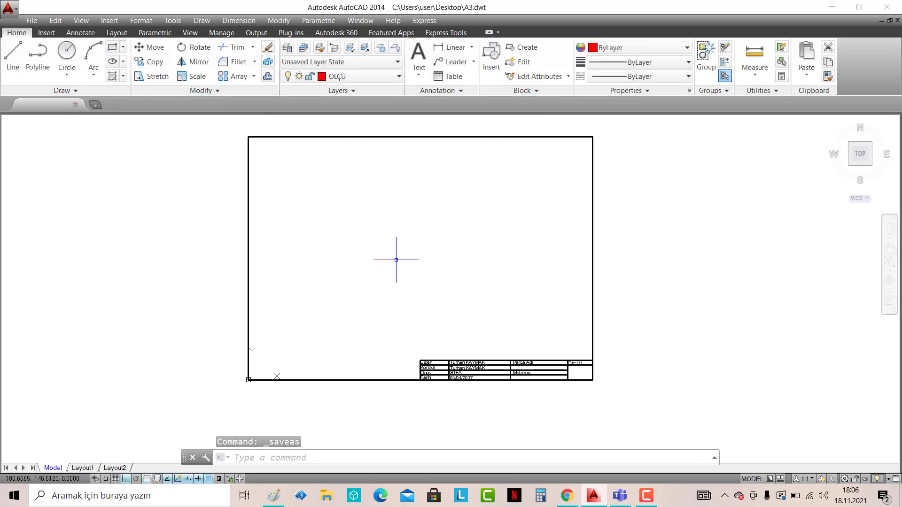
# Step: Create a new drawing from acadiso.dwt and switch its grid off
pyautogui.click(31, 20)
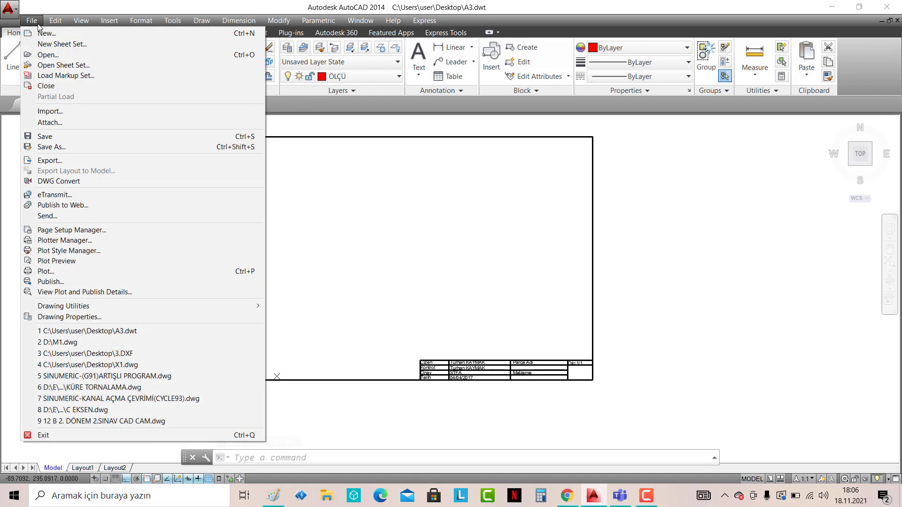
pyautogui.click(47, 34)
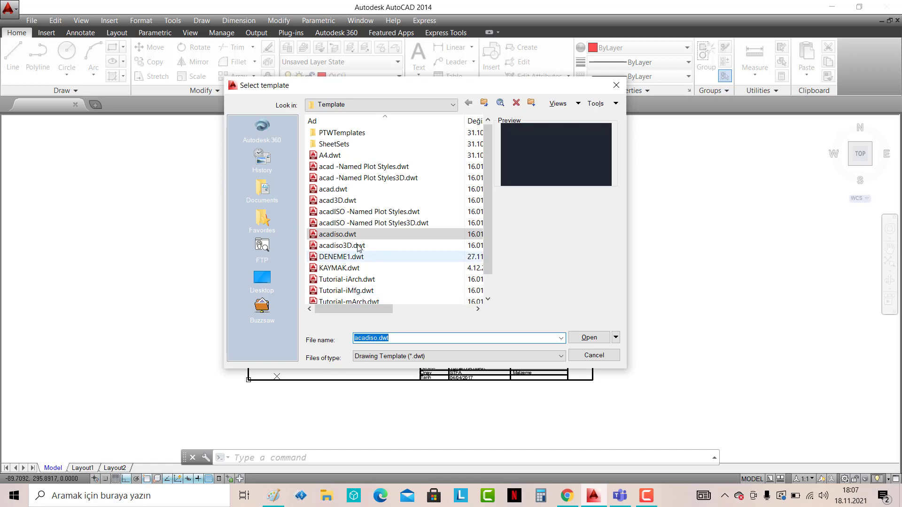
pyautogui.click(575, 339)
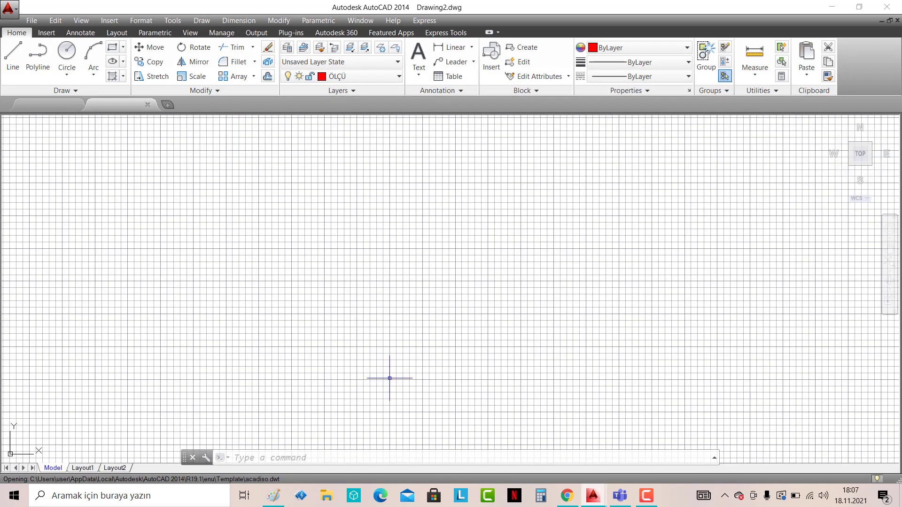
pyautogui.click(115, 479)
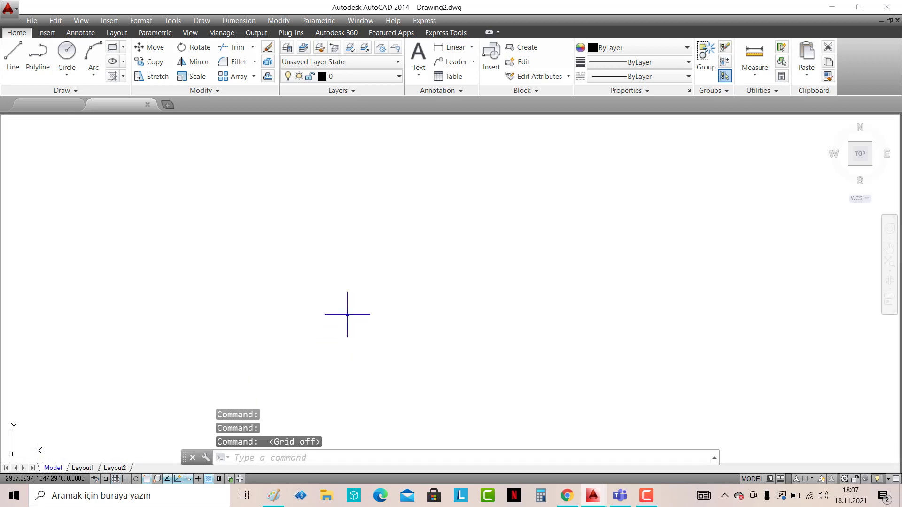
pyautogui.write('DC')
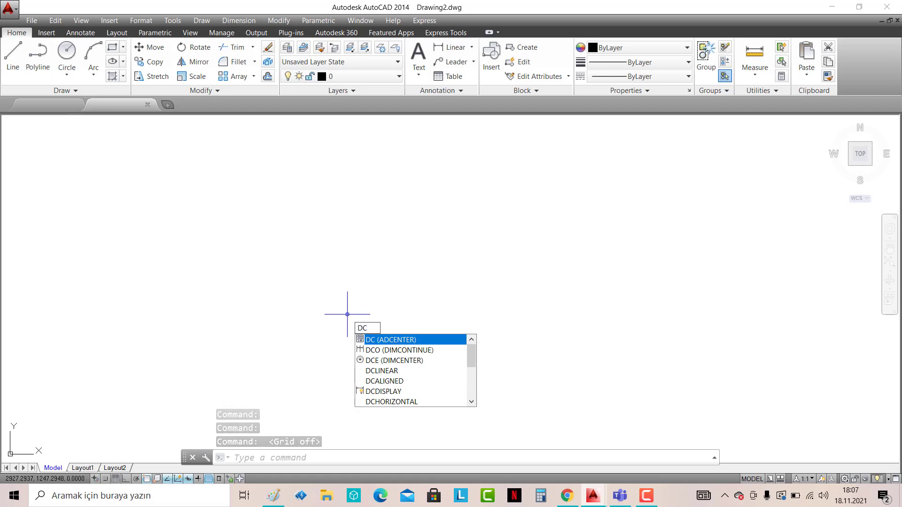
# Step: In DesignCenter's Open Drawings, browse A3.dwt's linetypes, layers, then dimension styles
pyautogui.press('Return')
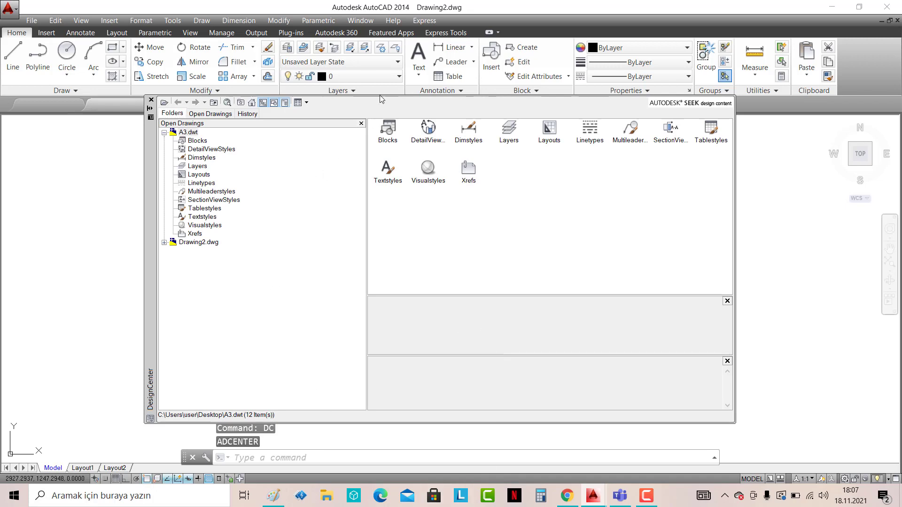
pyautogui.click(218, 115)
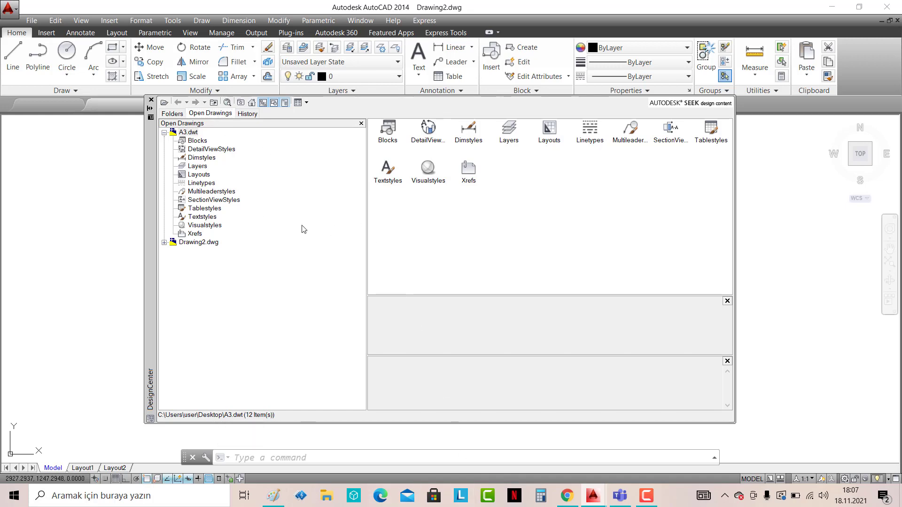
pyautogui.click(209, 184)
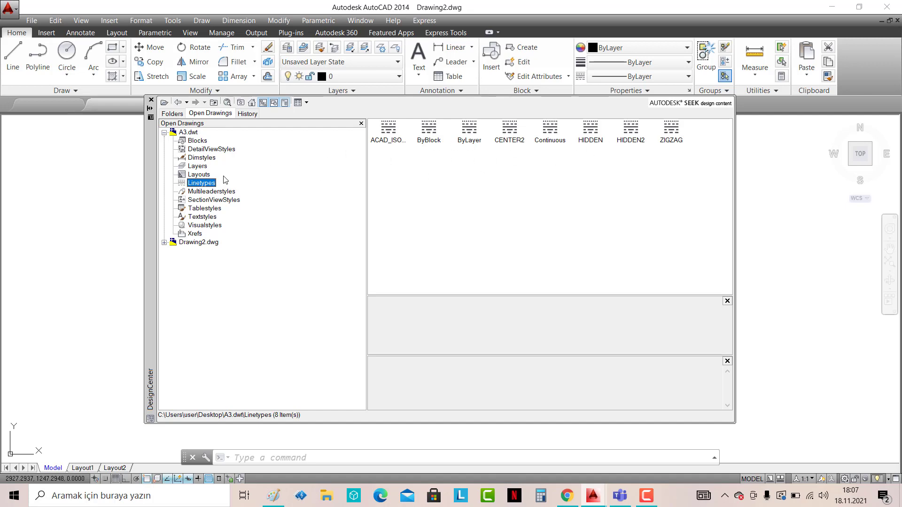
pyautogui.click(198, 166)
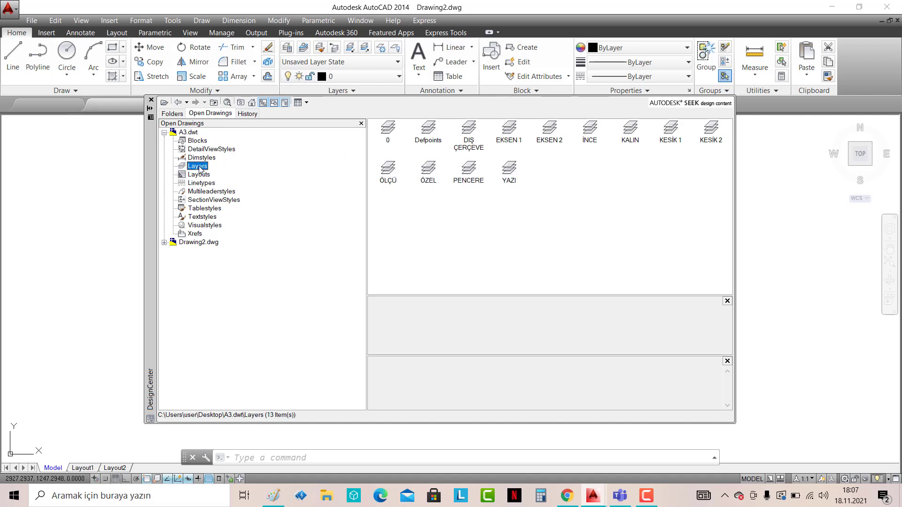
pyautogui.click(204, 151)
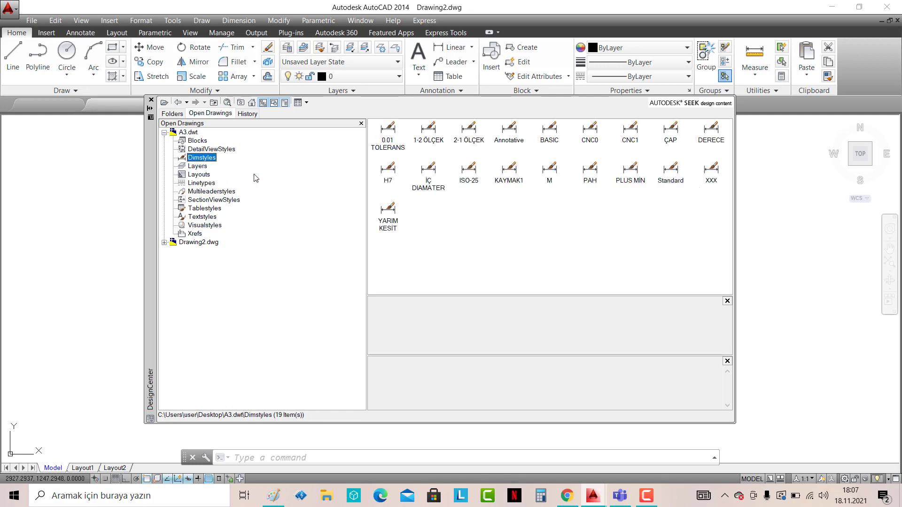
# Step: Add A3.dwt's eleven layers, DIŞ ÇERÇEVE through KESİK 2, to Drawing2
pyautogui.click(196, 167)
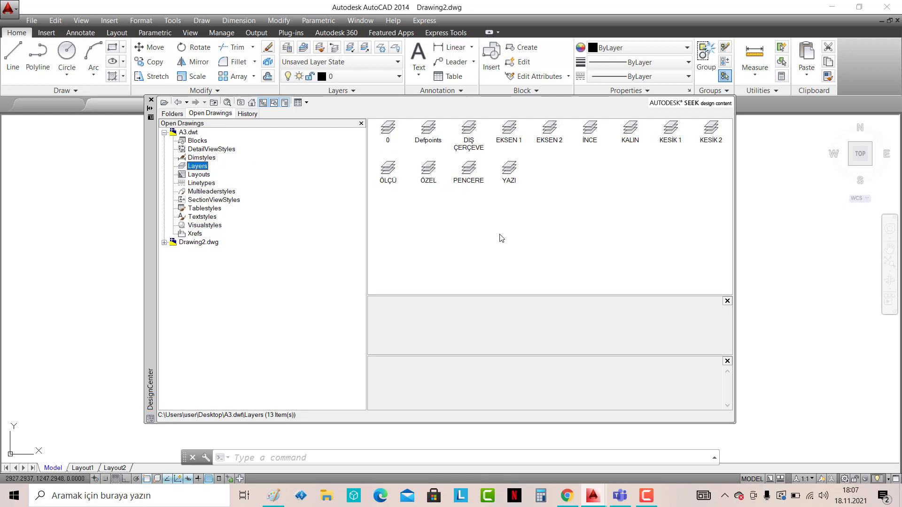
pyautogui.click(469, 134)
pyautogui.keyDown('ctrl'); pyautogui.click(508, 131); pyautogui.keyUp('ctrl')
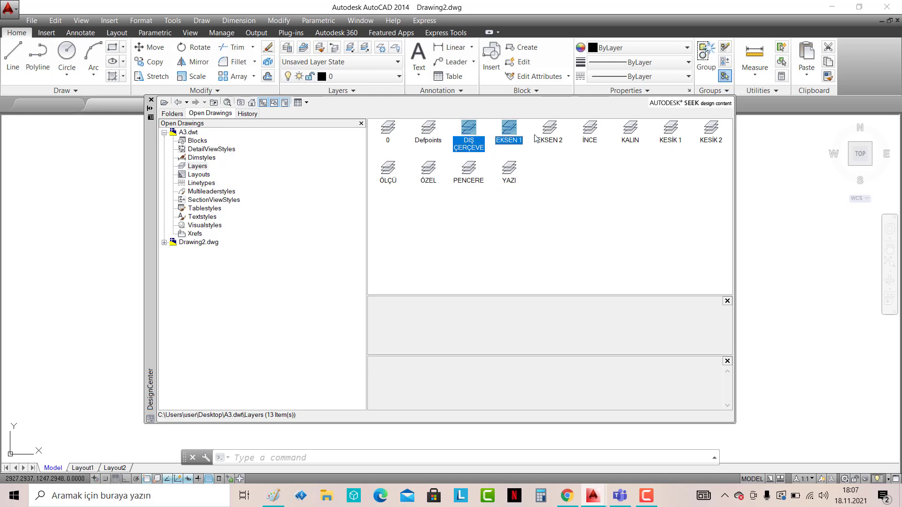
pyautogui.keyDown('ctrl'); pyautogui.click(549, 132); pyautogui.keyUp('ctrl')
pyautogui.keyDown('ctrl'); pyautogui.click(508, 172); pyautogui.keyUp('ctrl')
pyautogui.keyDown('ctrl'); pyautogui.click(470, 172); pyautogui.keyUp('ctrl')
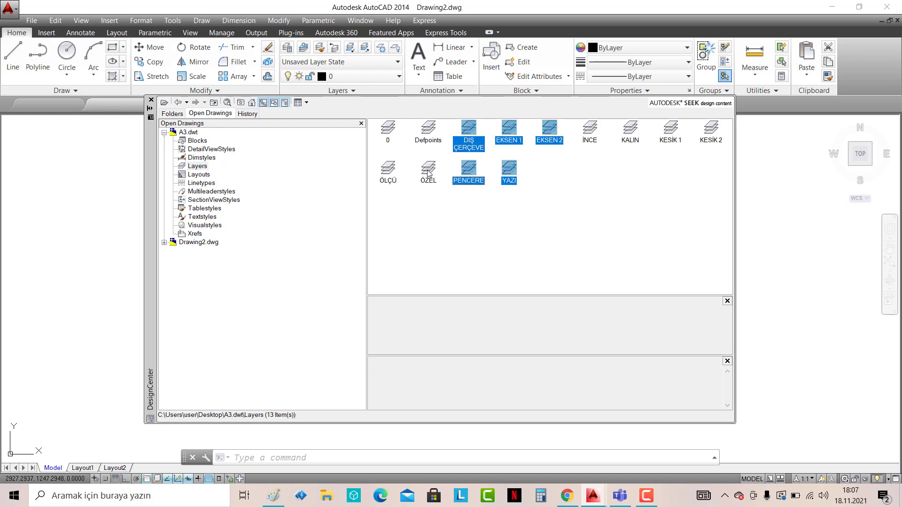
pyautogui.keyDown('ctrl'); pyautogui.click(428, 171); pyautogui.keyUp('ctrl')
pyautogui.keyDown('ctrl'); pyautogui.click(383, 174); pyautogui.keyUp('ctrl')
pyautogui.keyDown('ctrl'); pyautogui.click(587, 134); pyautogui.keyUp('ctrl')
pyautogui.keyDown('ctrl'); pyautogui.click(630, 132); pyautogui.keyUp('ctrl')
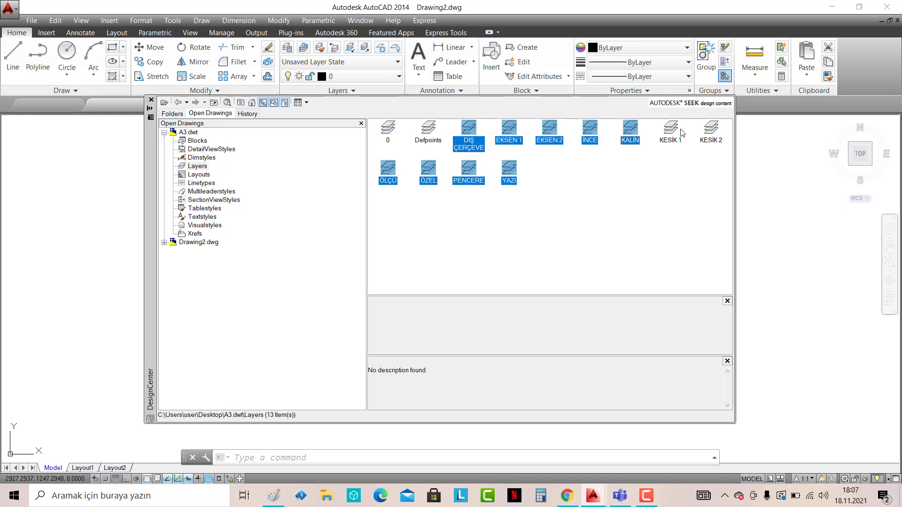
pyautogui.keyDown('ctrl'); pyautogui.click(670, 133); pyautogui.keyUp('ctrl')
pyautogui.keyDown('ctrl'); pyautogui.click(710, 132); pyautogui.keyUp('ctrl')
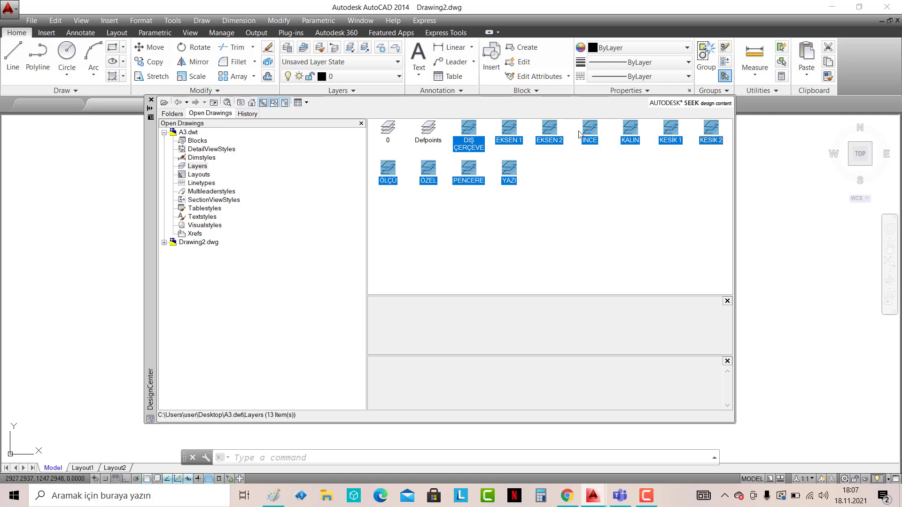
pyautogui.rightClick(551, 131)
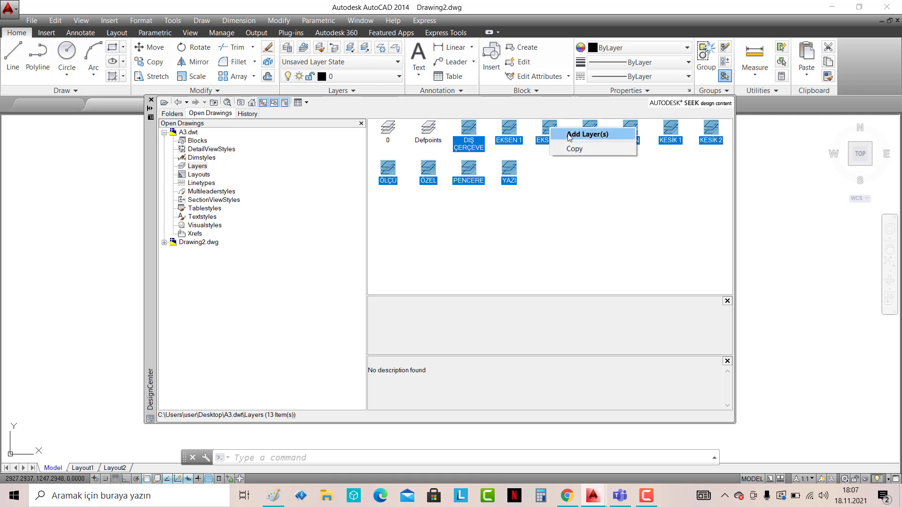
pyautogui.click(569, 136)
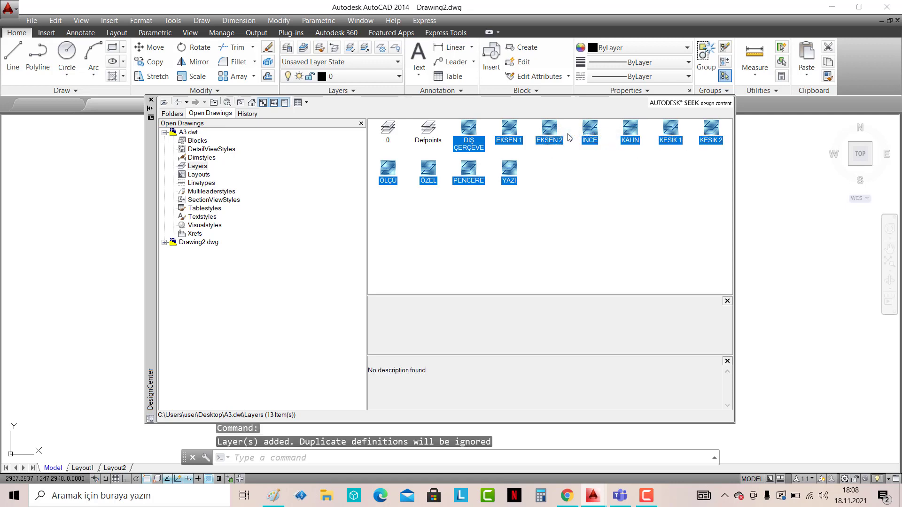
# Step: Add all 19 A3.dwt dimension styles, 0.01 TOLERANS through YARIM KESİT, to Drawing2
pyautogui.click(216, 149)
pyautogui.click(210, 157)
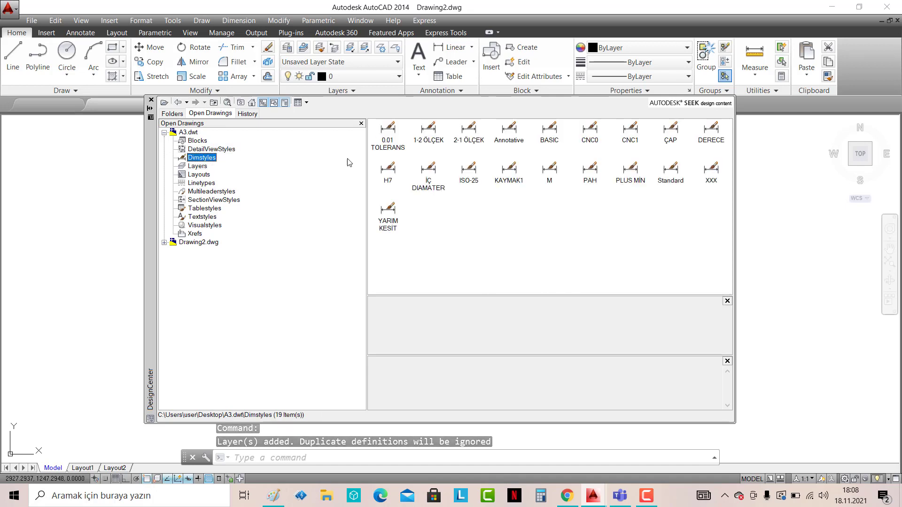
pyautogui.click(386, 135)
pyautogui.keyDown('shift'); pyautogui.click(390, 222); pyautogui.keyUp('shift')
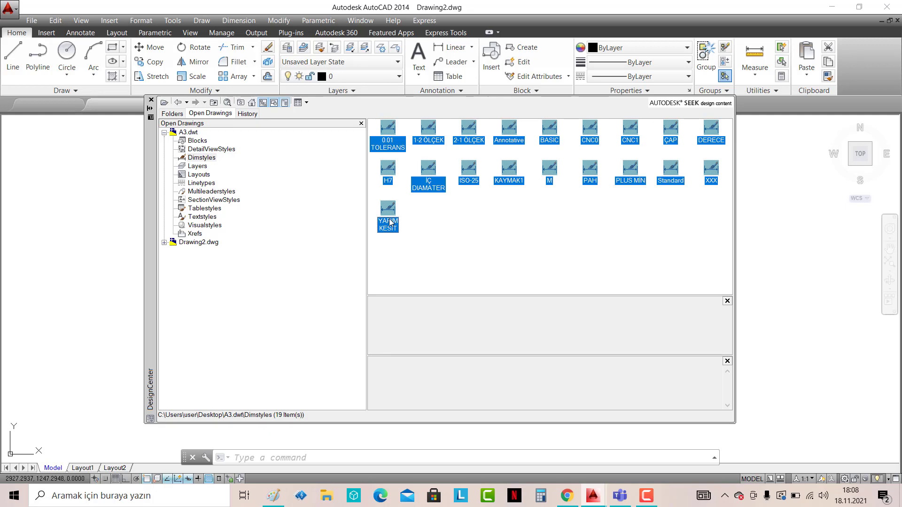
pyautogui.rightClick(427, 175)
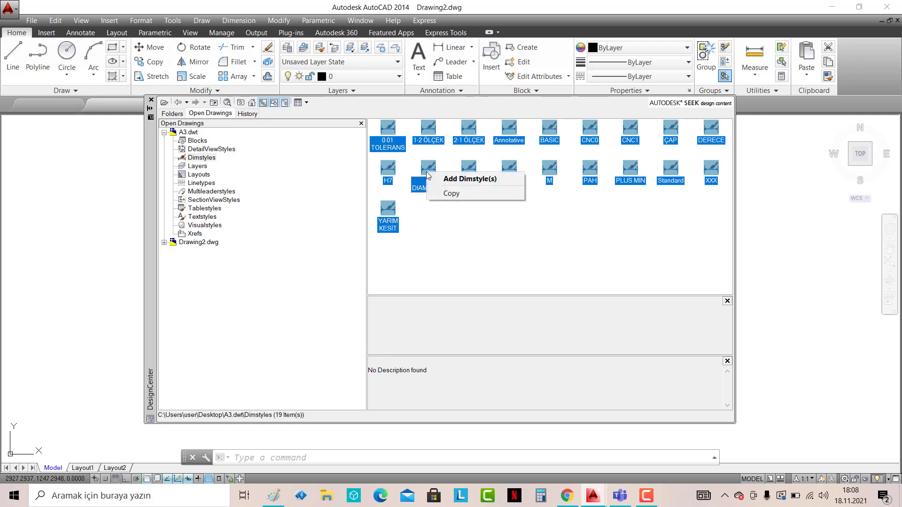
pyautogui.click(446, 178)
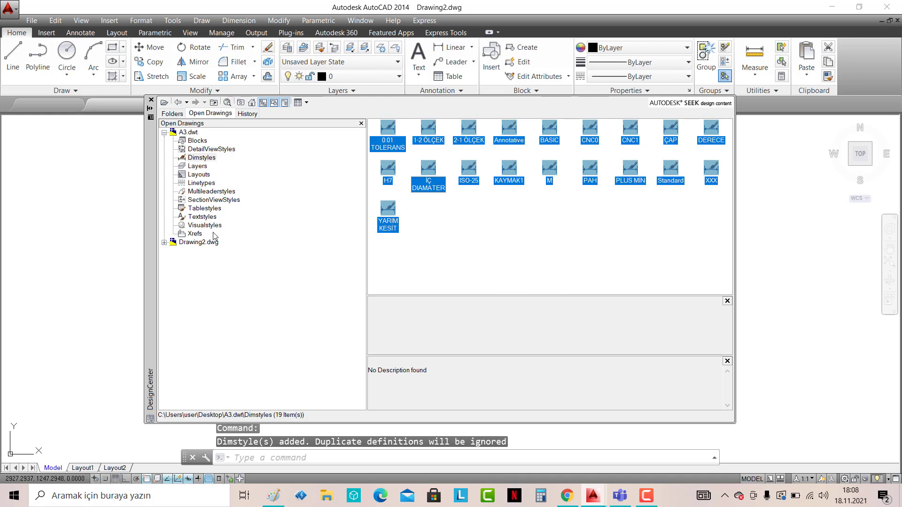
# Step: Browse A3.dwt's text, table and section view styles and confirm it holds no xrefs
pyautogui.click(204, 216)
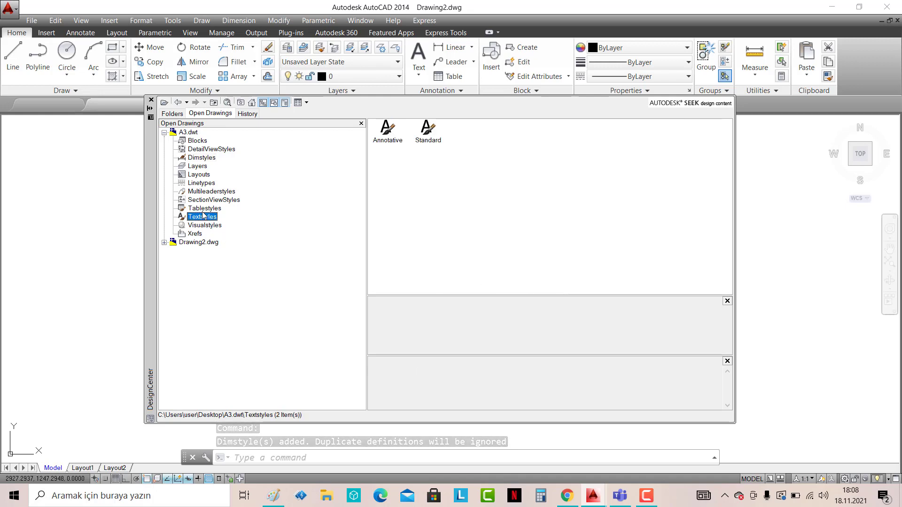
pyautogui.click(203, 209)
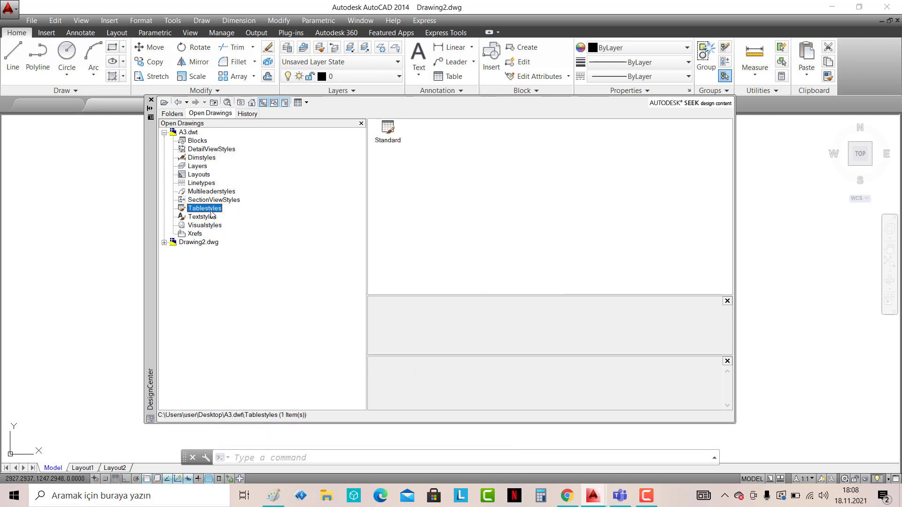
pyautogui.click(217, 201)
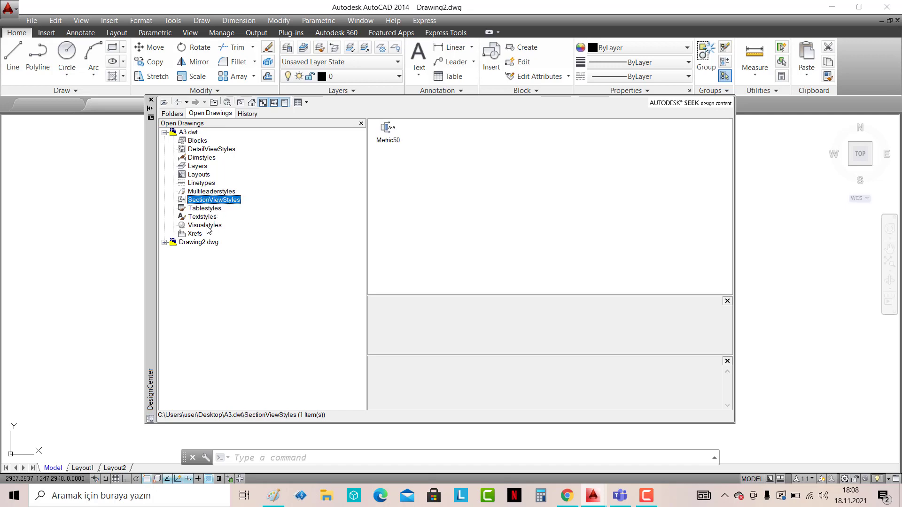
pyautogui.click(194, 234)
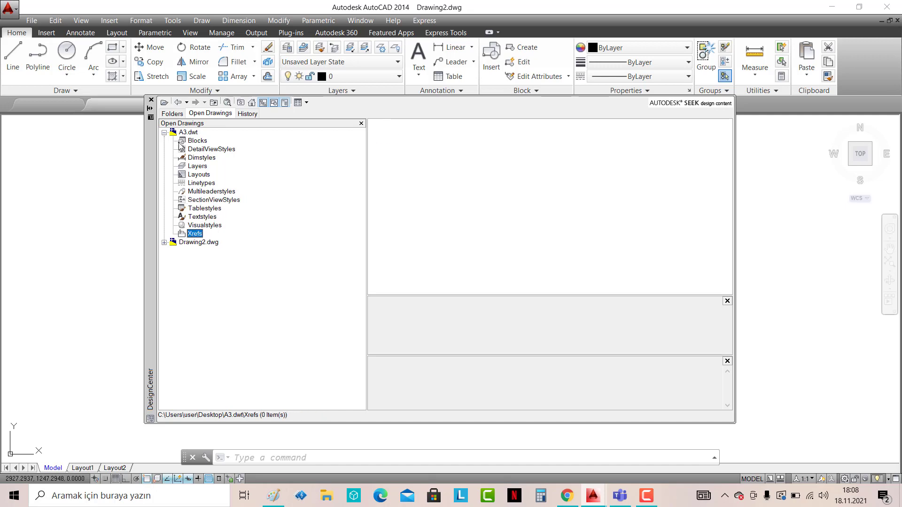
pyautogui.click(150, 100)
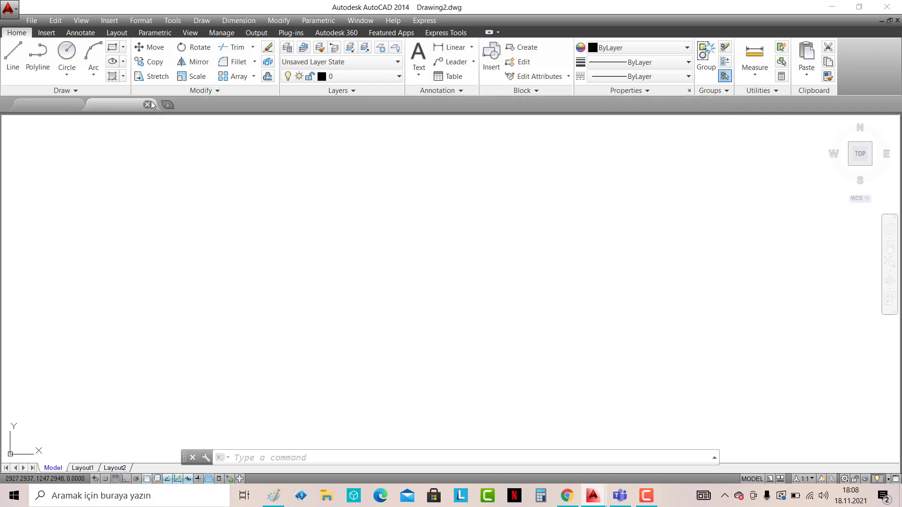
pyautogui.click(373, 78)
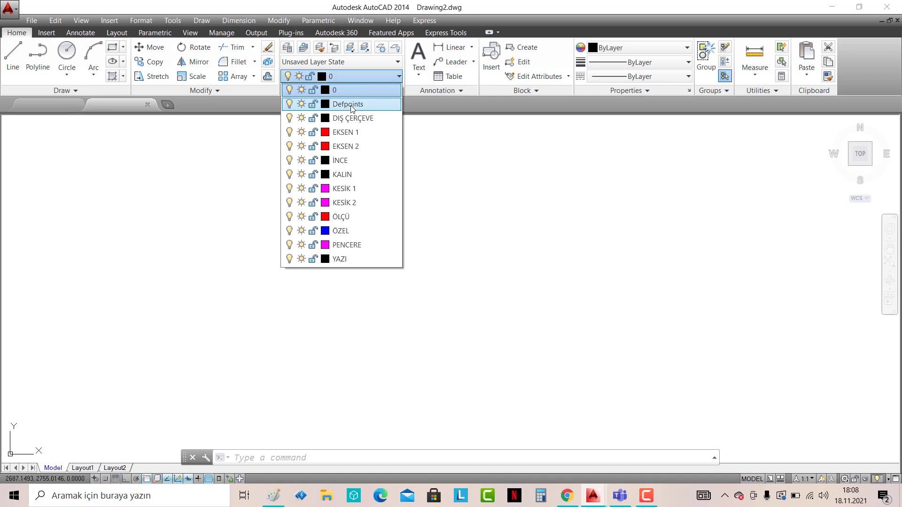
pyautogui.click(82, 35)
pyautogui.click(82, 37)
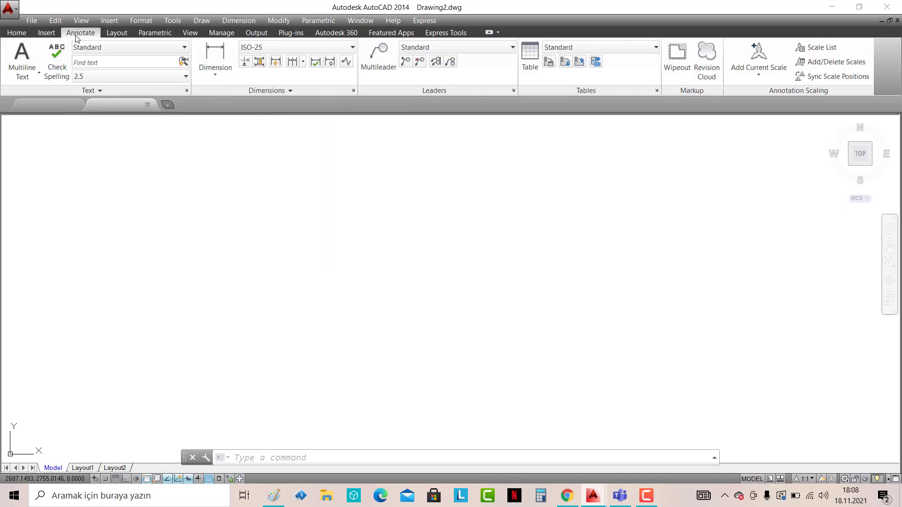
pyautogui.click(323, 49)
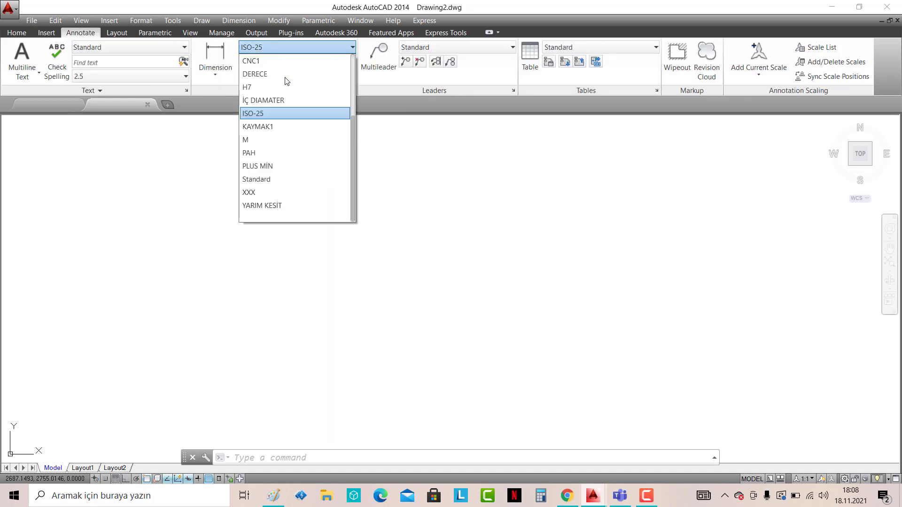
pyautogui.scroll(2, 354, 140)
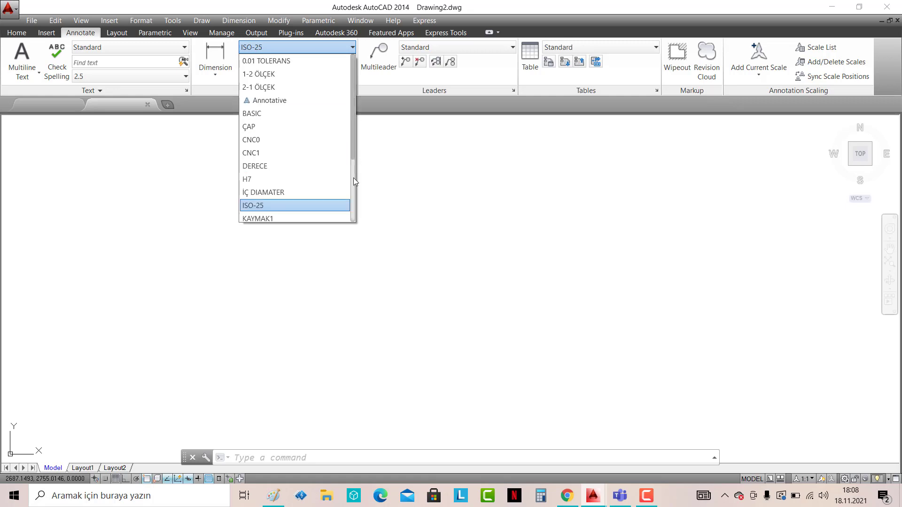
pyautogui.click(443, 199)
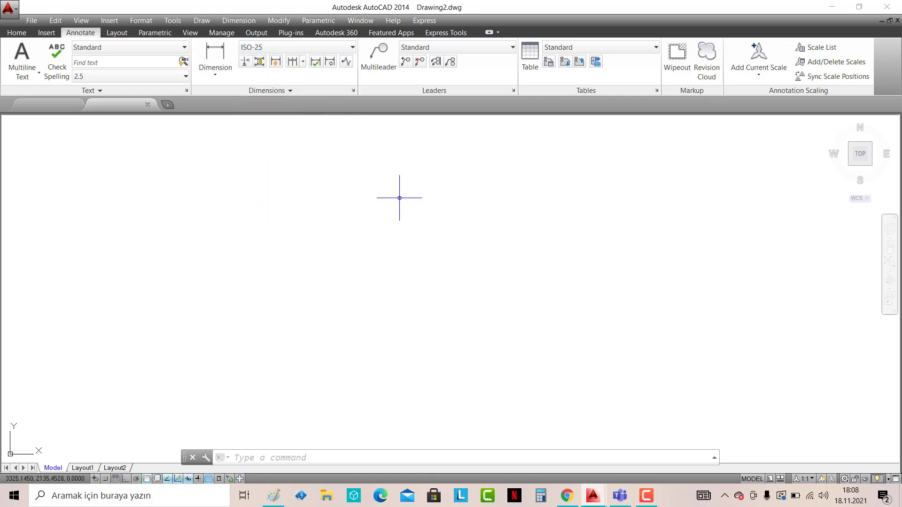
pyautogui.click(64, 154)
pyautogui.click(17, 32)
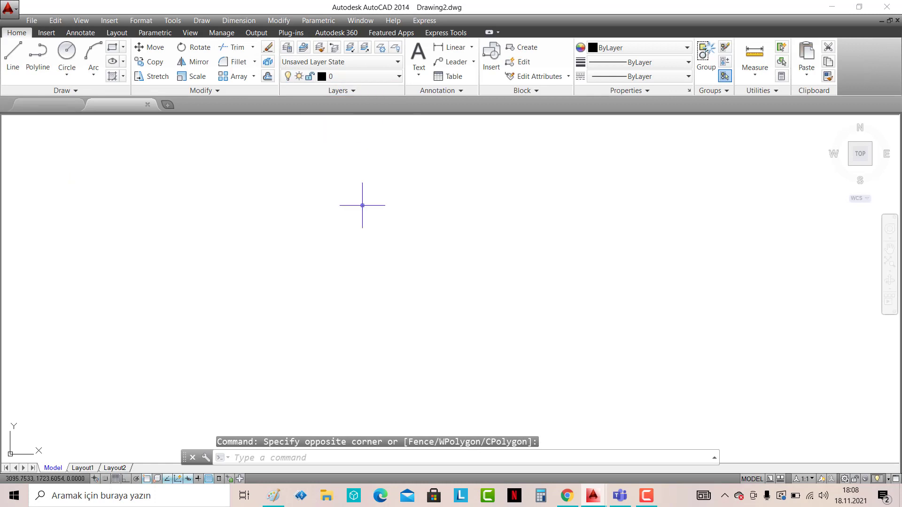